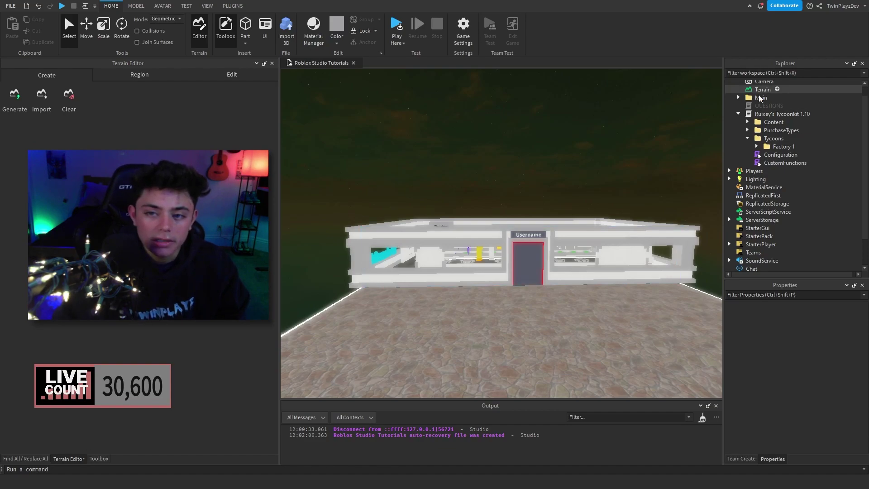
- Open the disabled QUESTIONS script to read its list of topics, and clear the Output log
double_click(753, 105)
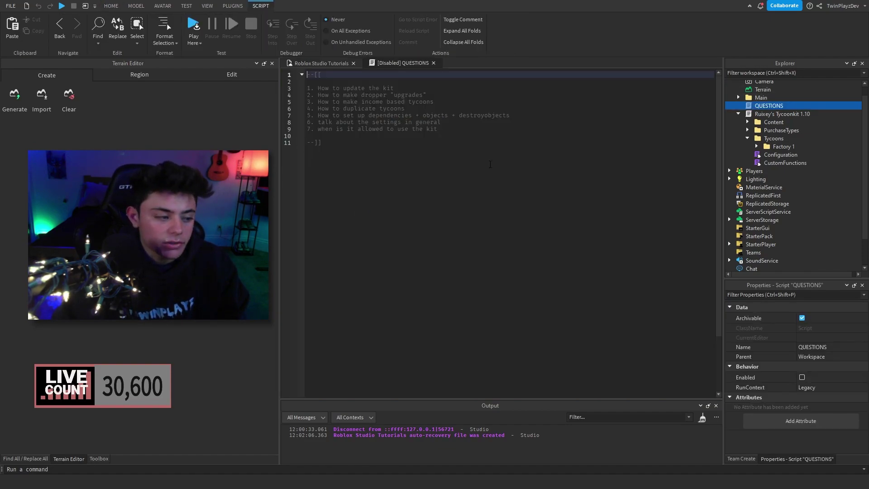
left_click(702, 417)
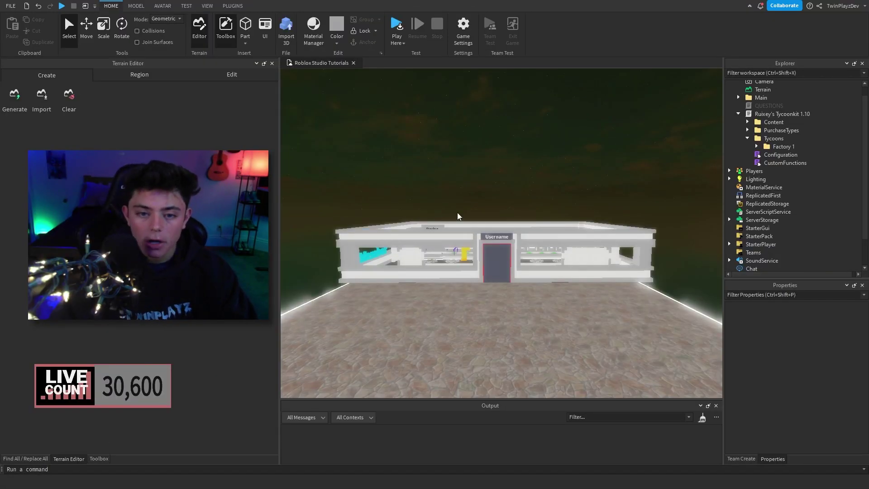
- Examine the existing factory building and the stone plot in front of it from several angles
right_click_drag(542, 177, 542, 178)
key("s")
key("w")
key("d")
key("d")
key("a")
key("a")
key("w")
key("s")
key("d")
key("a")
- Duplicate the Factory 1 folder inside the kit's Tycoons folder
left_click(772, 146)
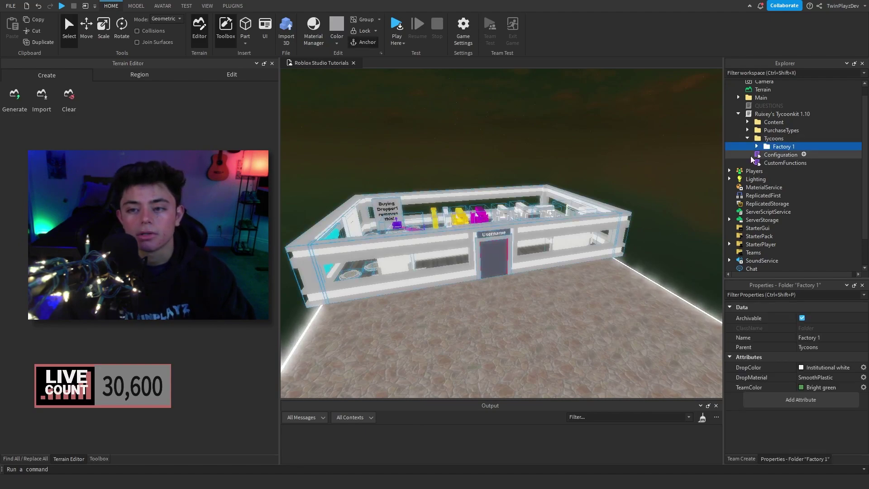
key("s")
right_click_drag(661, 174, 662, 176)
key("d")
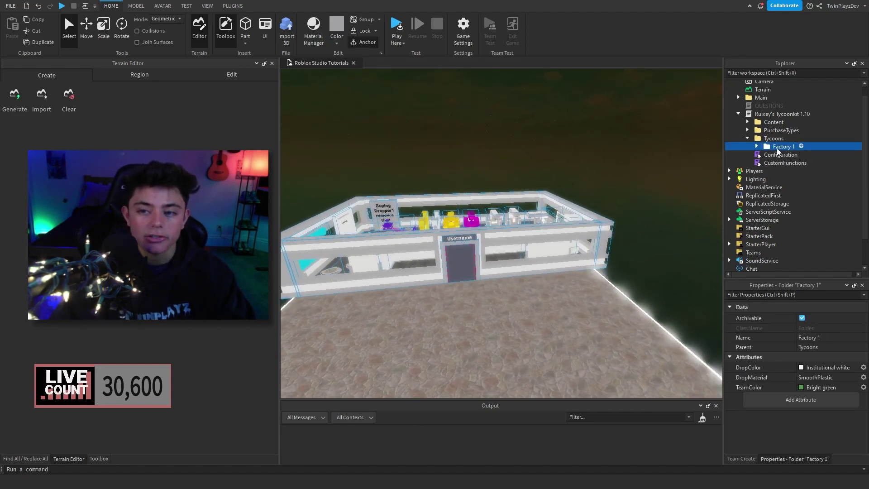
key("ctrl+d")
- Rotate the duplicated factory 90 degrees and move it beside the original building
left_click(86, 28)
key("a")
key("d")
key("a")
key("d")
left_click_drag(506, 174, 538, 100)
key("ctrl+z")
right_click_drag(591, 134, 584, 150)
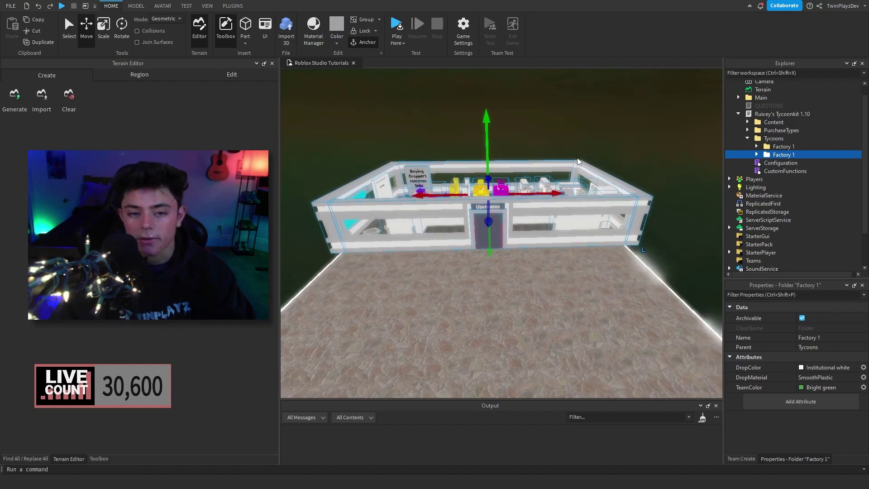
key("ctrl+r")
left_click_drag(487, 223, 490, 220)
scroll(490, 221, "up", 8)
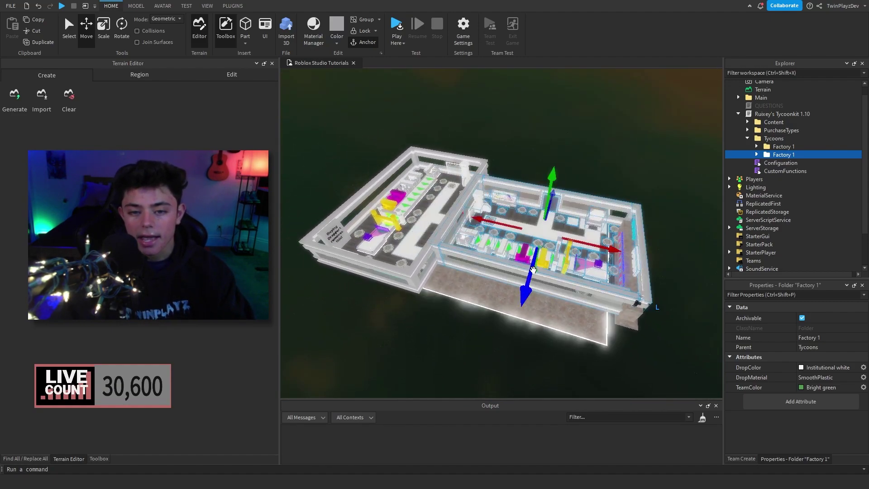
- Adjust the rotated copy's position so that it stands along the side edge of the stone plot
right_click_drag(533, 271, 566, 297)
left_click_drag(566, 297, 554, 294)
right_click_drag(549, 213, 548, 209)
scroll(547, 208, "up", 5)
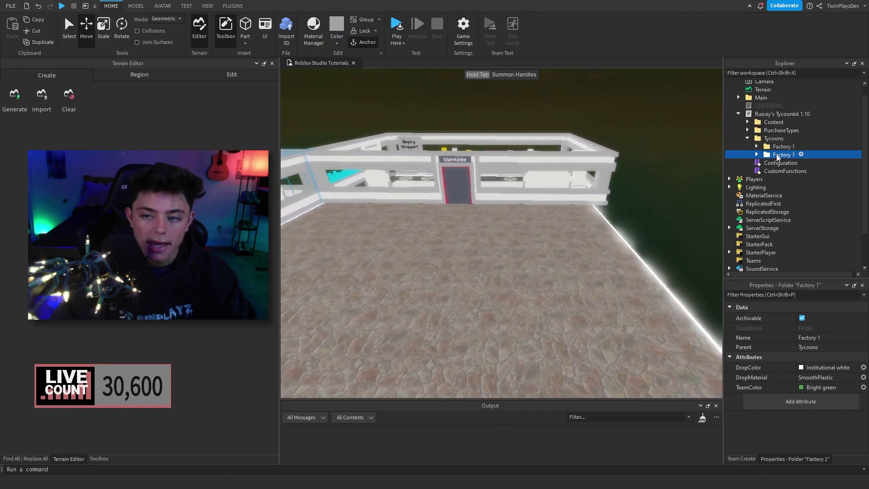
- Rename the duplicated factory folder to Factory 2
left_click(832, 339)
key("BackSpace")
type("2")
key("Return")
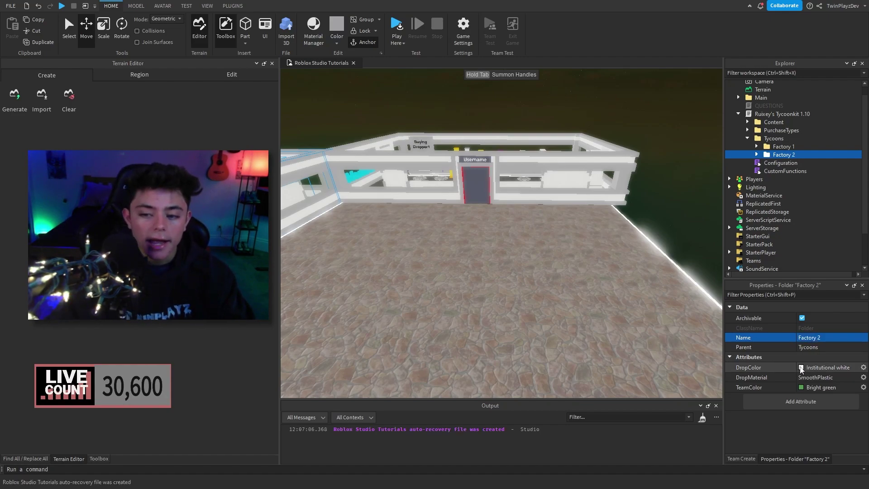
- Set Factory 2's DropColor attribute to Lime green and its TeamColor attribute to Really red
left_click(805, 368)
left_click(766, 368)
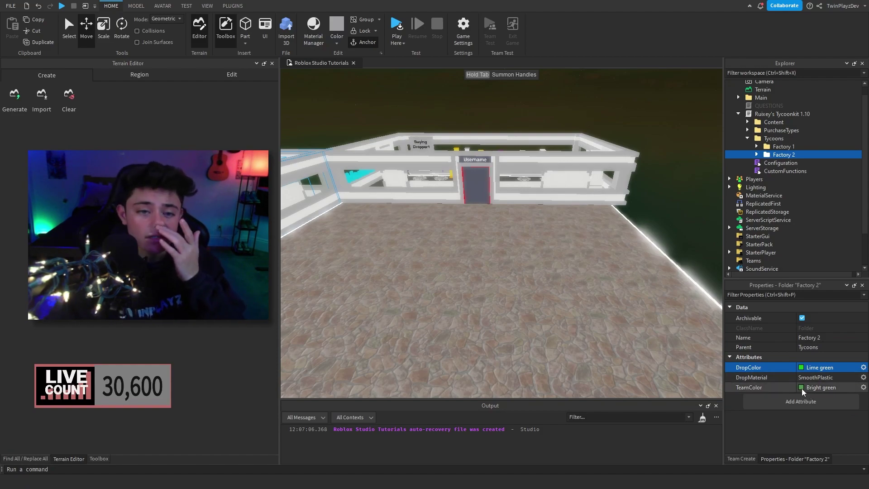
left_click(802, 388)
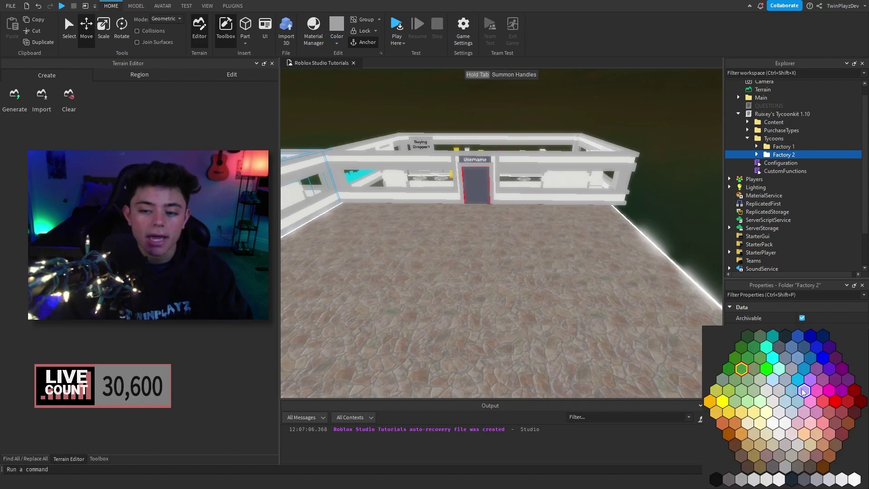
left_click(837, 402)
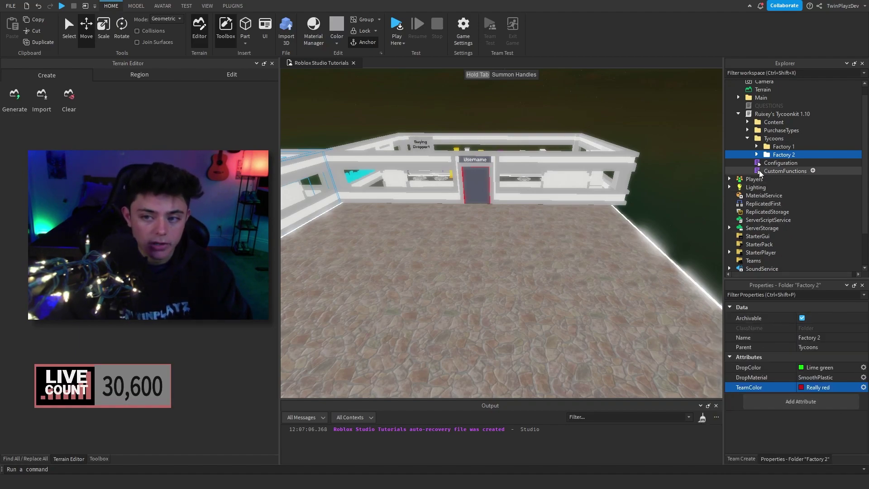
- Deselect Factory 2 and start a playtest from a spot on the plot between the two factories
left_click(756, 155)
left_click(756, 154)
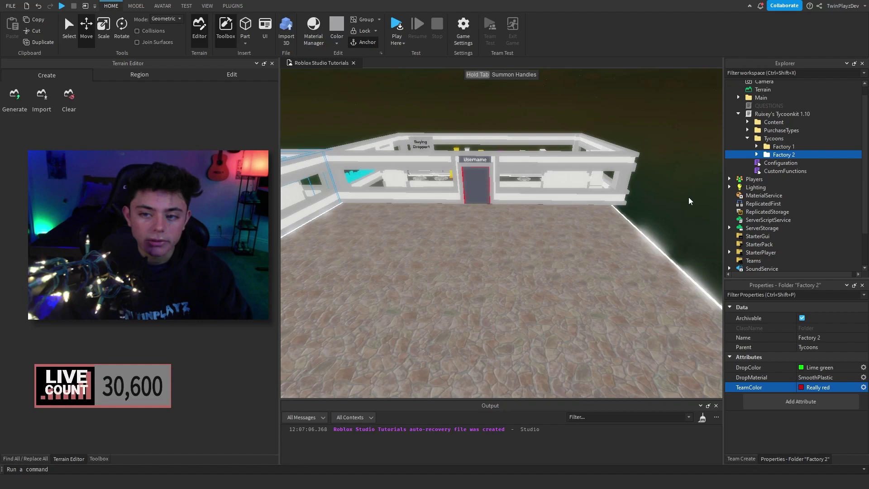
left_click(691, 197)
right_click_drag(609, 194, 598, 191)
key("w")
key("d")
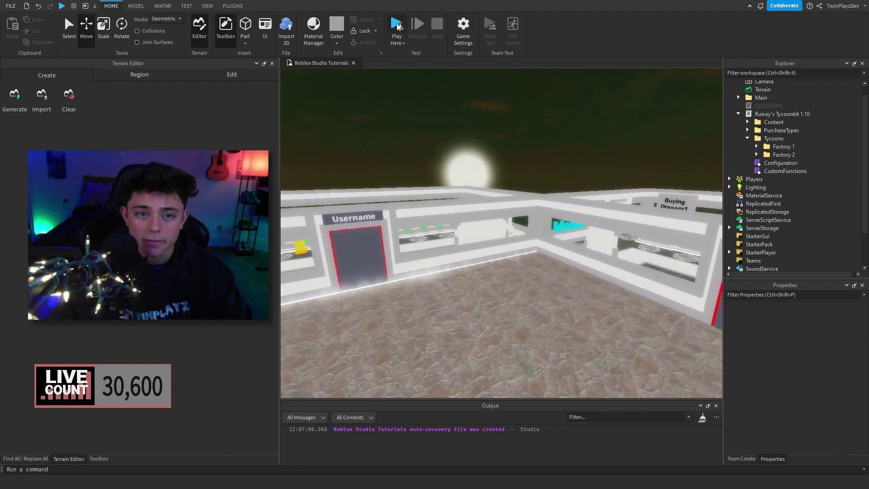
left_click(397, 27)
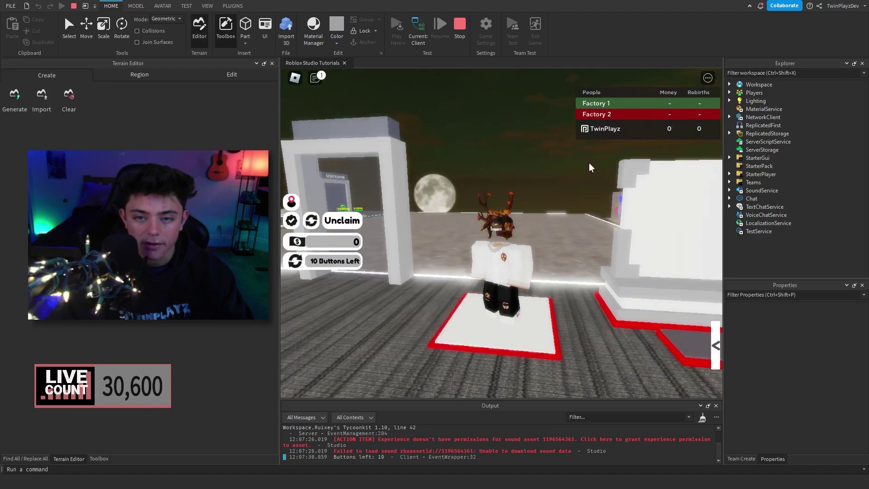
- Unclaim the Factory 2 tycoon in the playtest and walk the character out onto the stone plot
key("a")
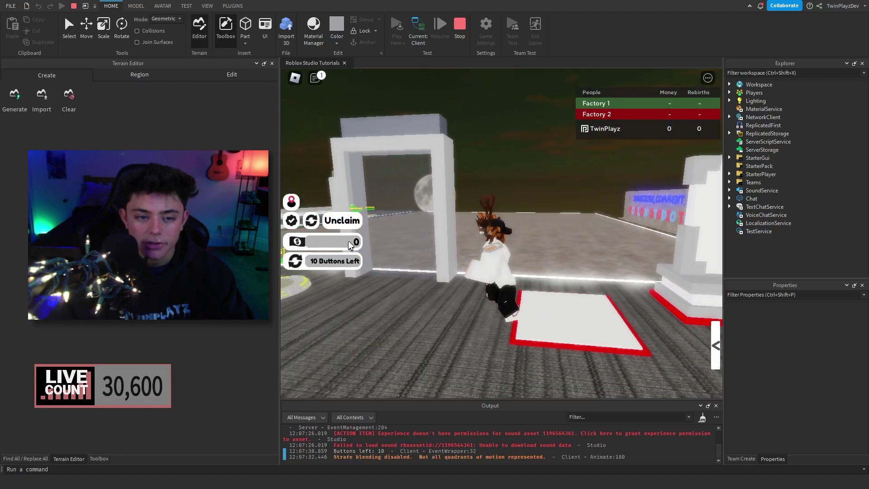
left_click(352, 222)
key("w")
right_click_drag(547, 224, 452, 225)
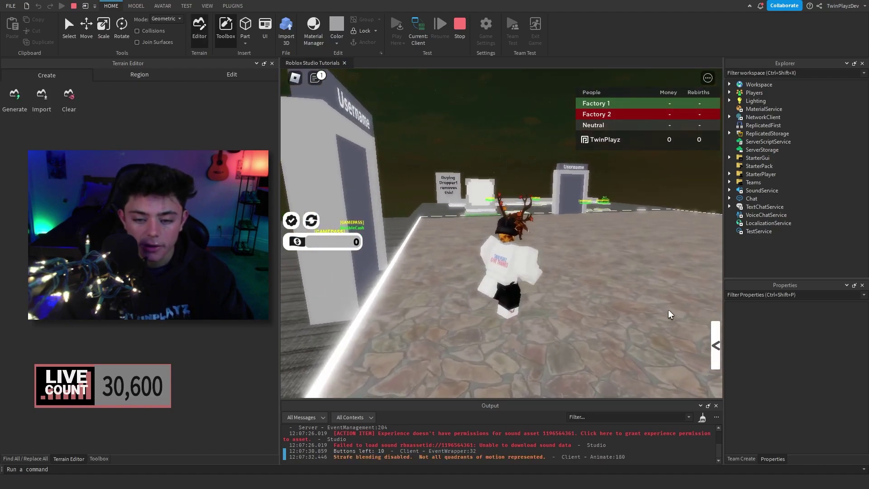
- Clear the Output log and walk the character to the Factory 1 tycoon to claim it
left_click(703, 417)
key("w")
right_click_drag(558, 272, 558, 271)
key("w")
key("w")
key("s")
right_click_drag(438, 212, 437, 212)
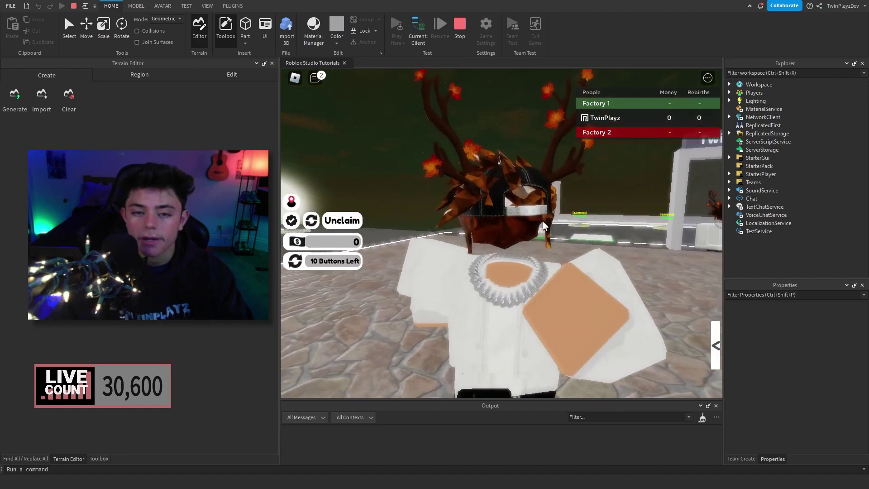
right_click_drag(566, 229, 566, 229)
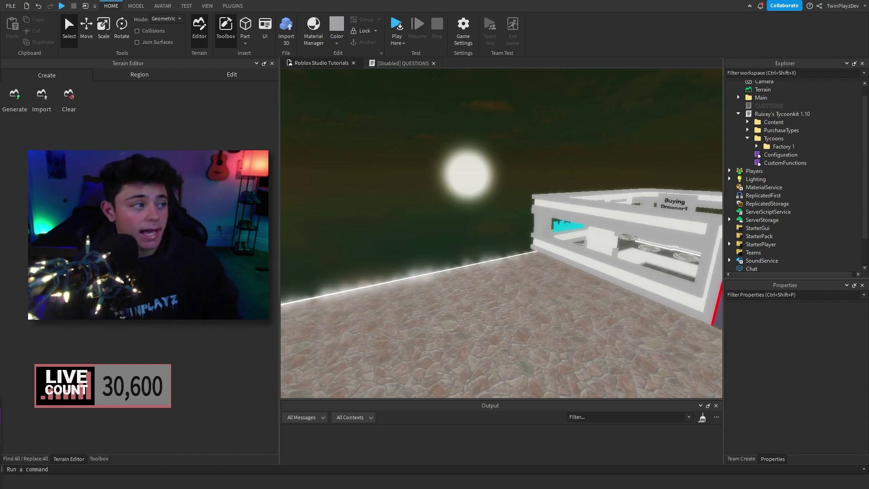
- Switch to the browser and read the "How to get/update the Kit" instructions on the Ruixey's Tycoonkit DevForum page
left_click_drag(0, 39, 541, 58)
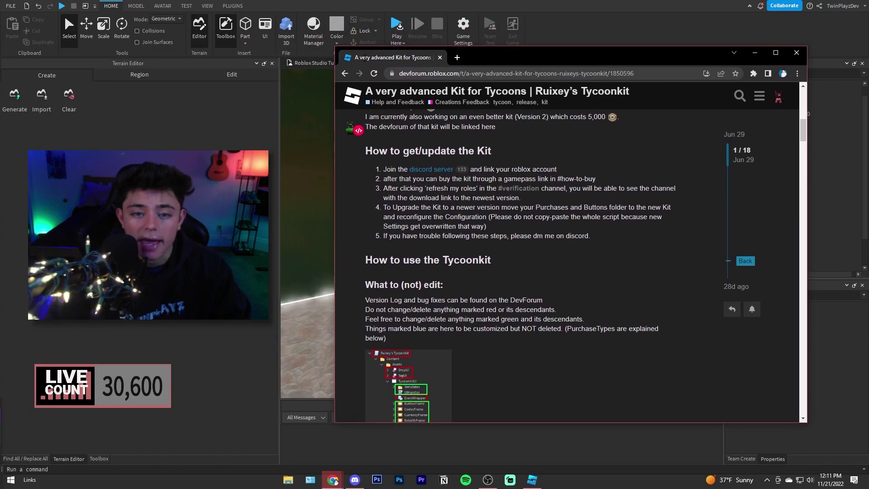
key("alt+Tab")
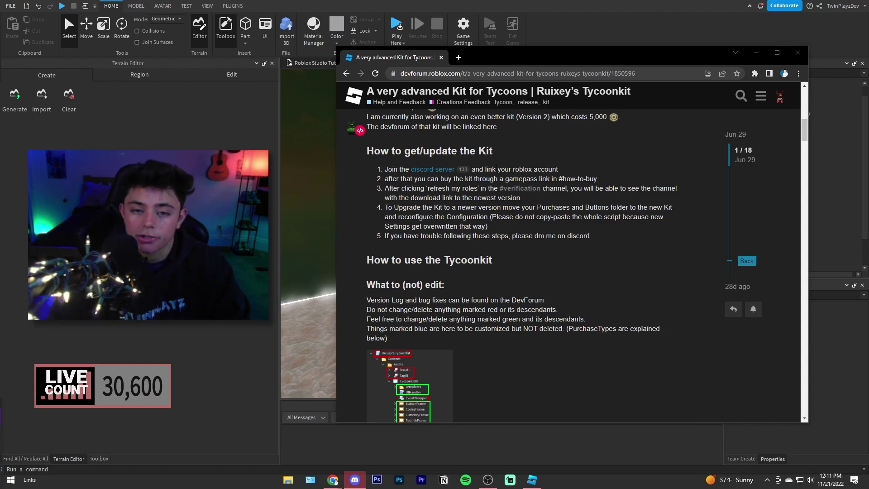
left_click_drag(498, 170, 538, 170)
left_click(458, 202)
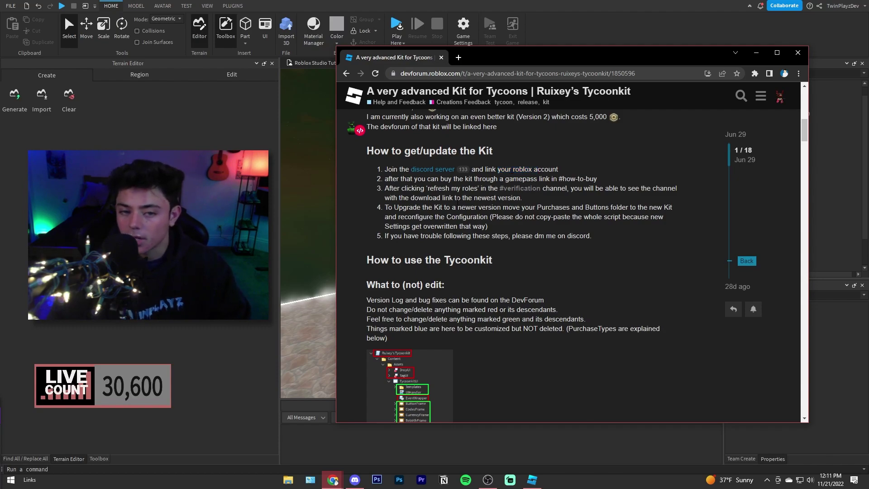
left_click_drag(428, 207, 580, 207)
left_click(629, 206)
left_click_drag(638, 208, 503, 217)
left_click(447, 218)
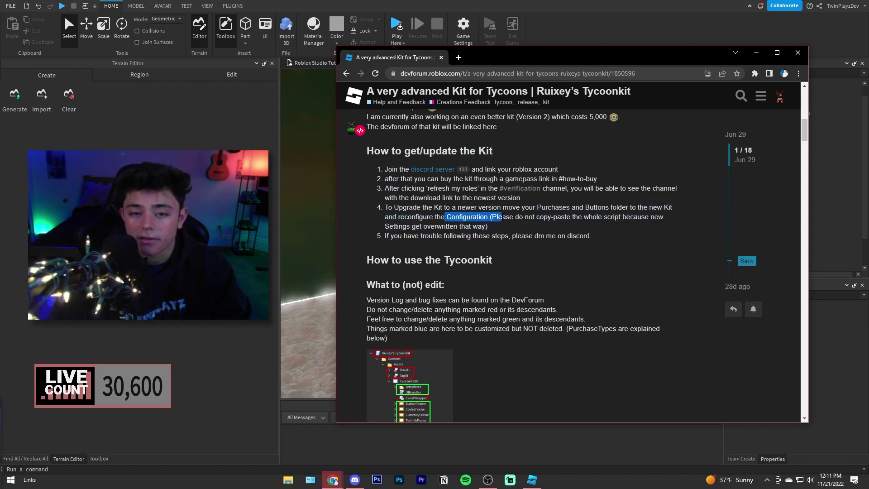
left_click(502, 218)
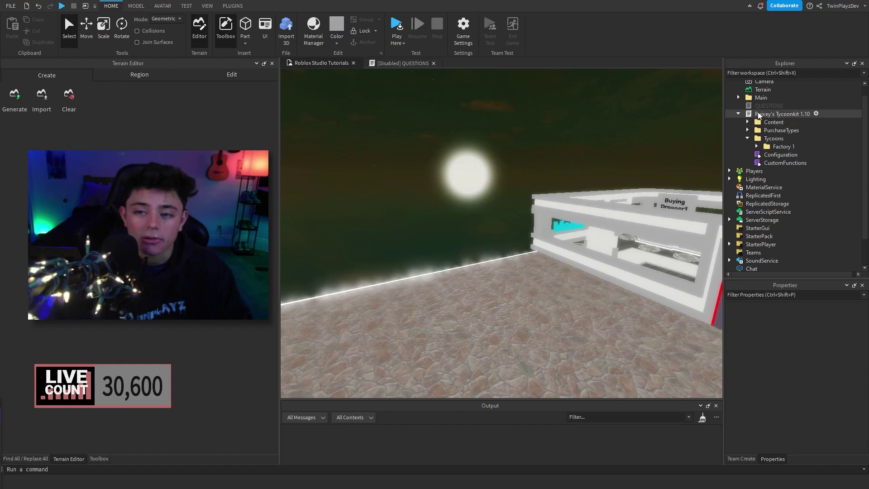
- Examine the Assets, Classes, Handlers and Services subfolders of the Tycoonkit's Content folder in Roblox Studio
left_click(747, 122)
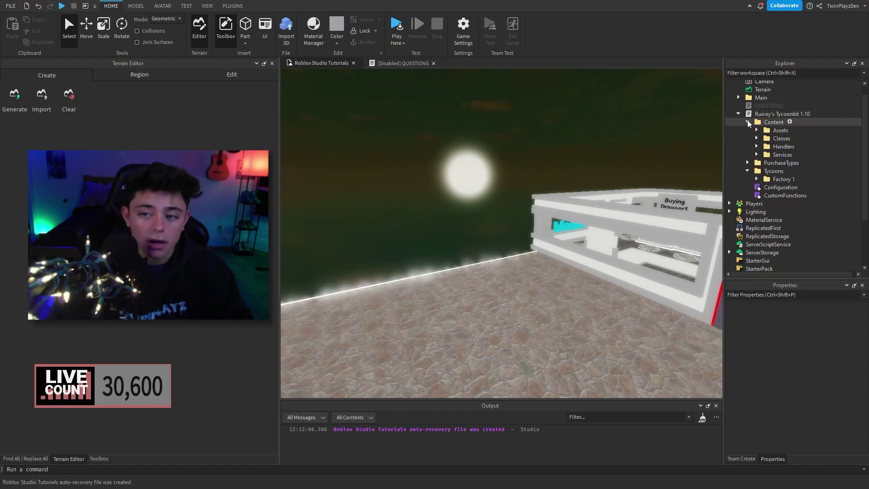
left_click(757, 130)
left_click(757, 130)
left_click(757, 138)
left_click(757, 139)
left_click(757, 147)
left_click(757, 147)
left_click(758, 154)
left_click(757, 154)
left_click(748, 122)
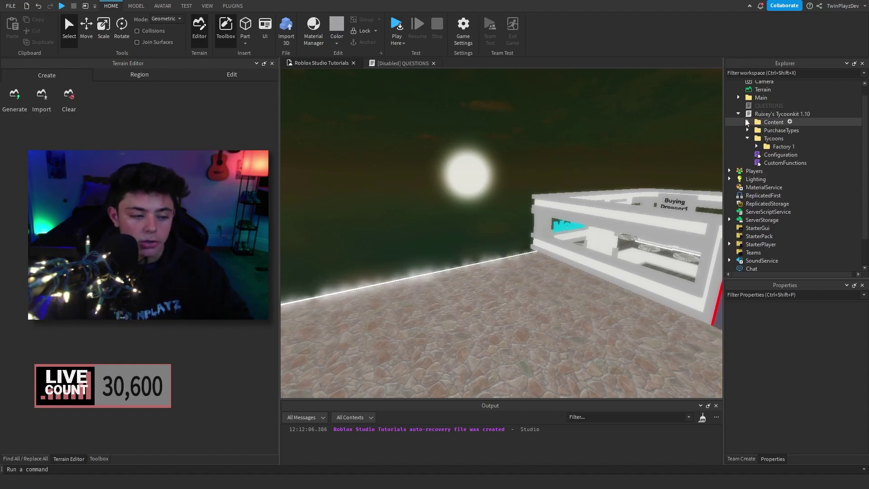